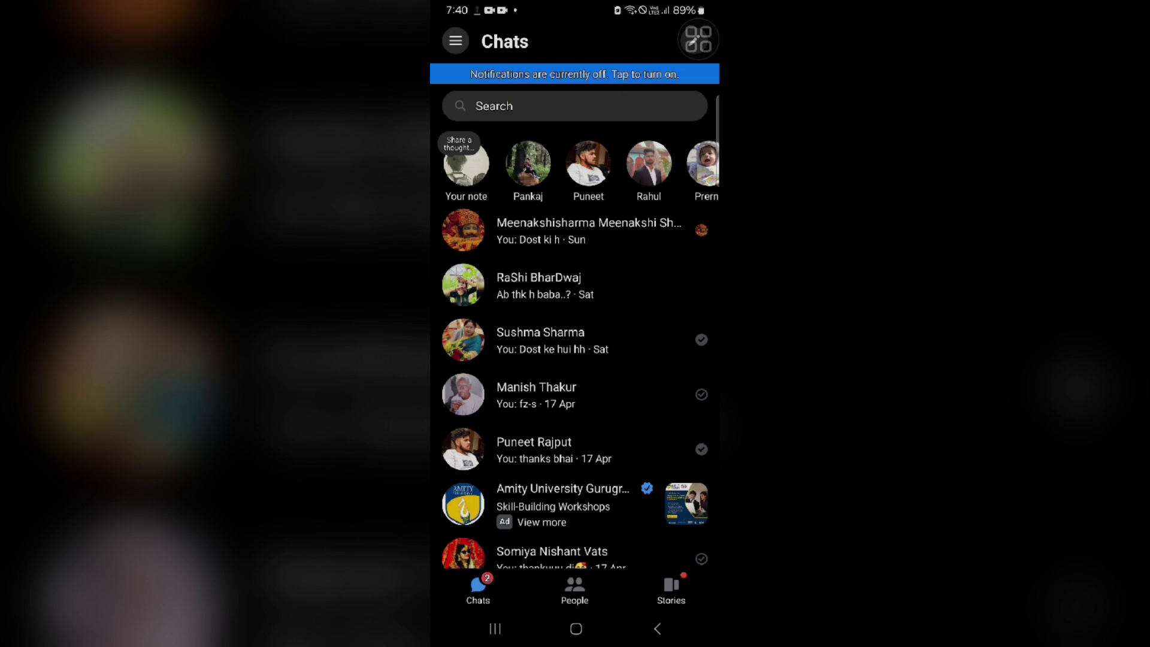
pyautogui.scroll(-5, 575, 359)
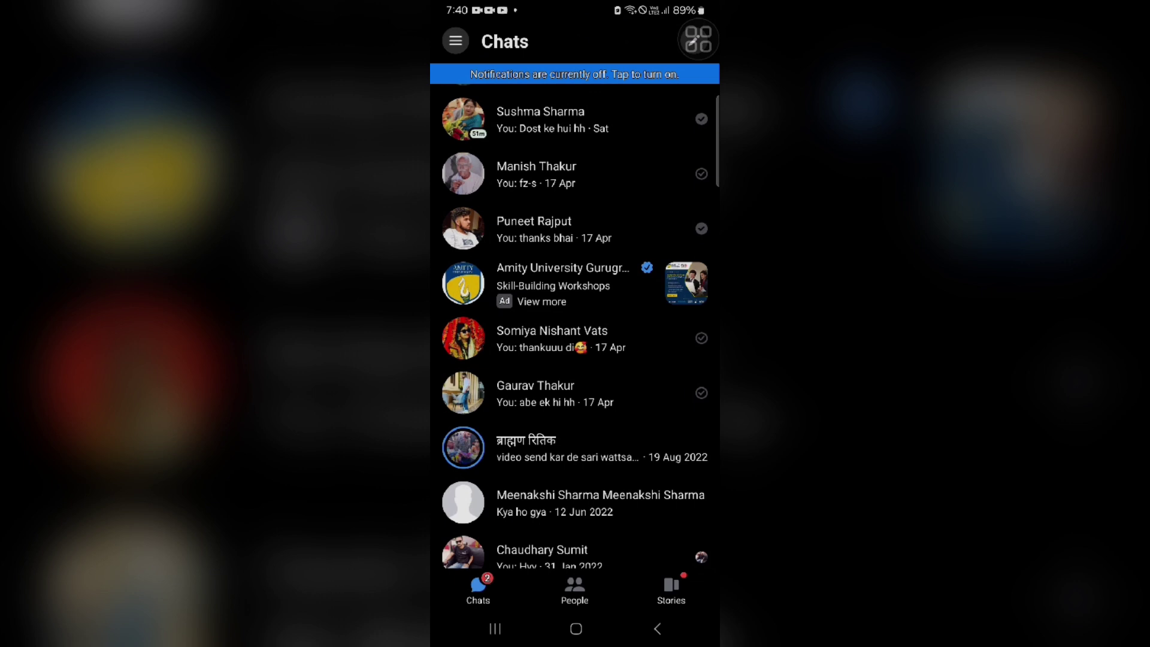
# Review the one message request and empty spam and archive, then reopen the side menu
pyautogui.click(455, 40)
pyautogui.click(503, 180)
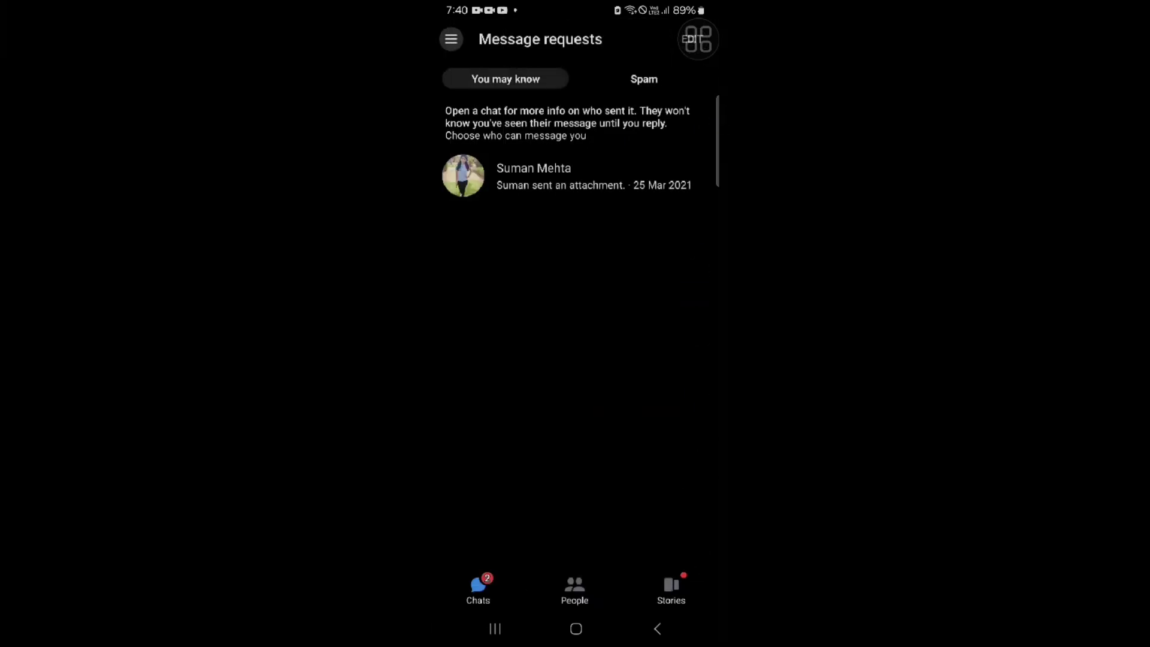
pyautogui.click(644, 78)
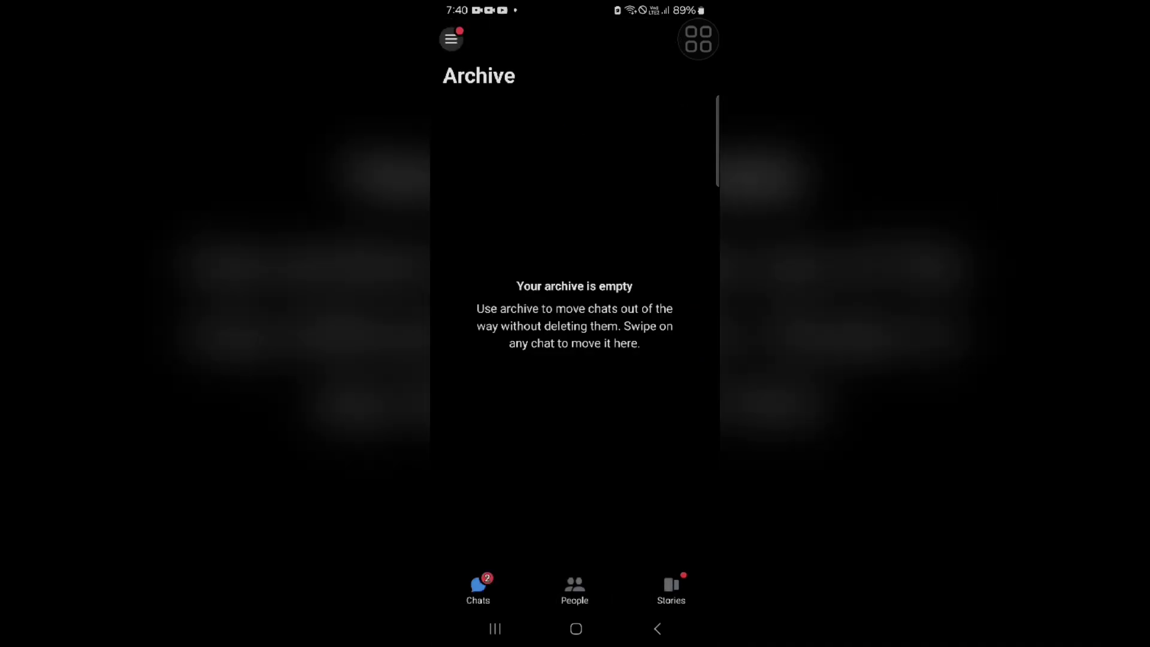
pyautogui.click(452, 38)
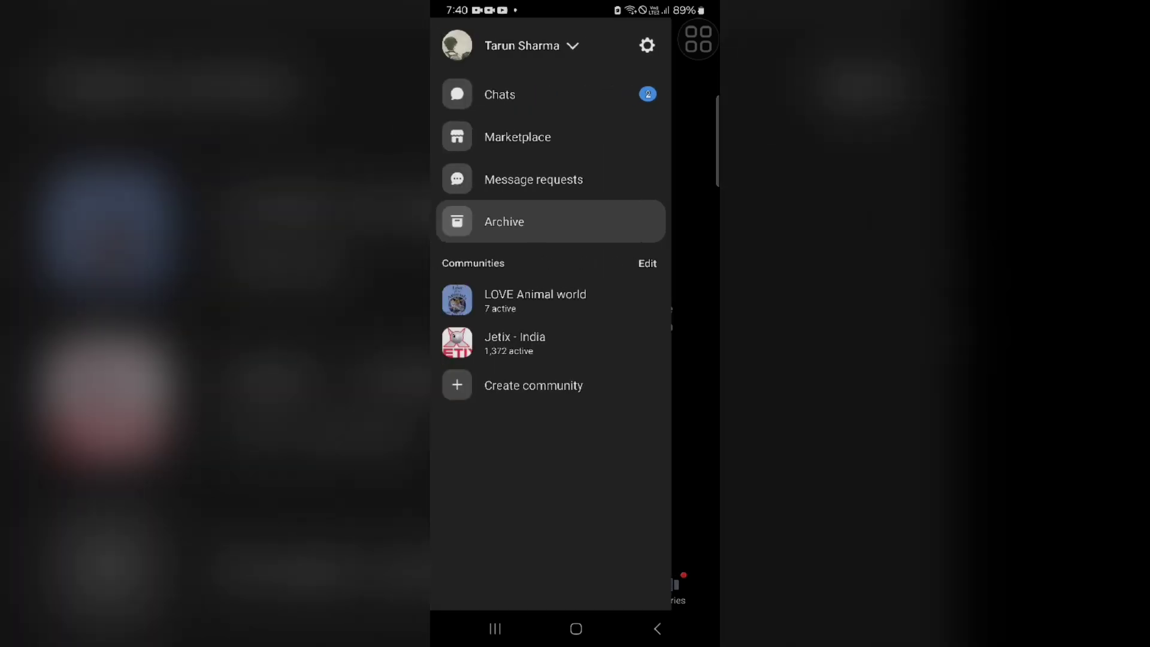
# View Marketplace, then find Messenger's app info page under Settings > Apps by searching 'messen'
pyautogui.click(518, 137)
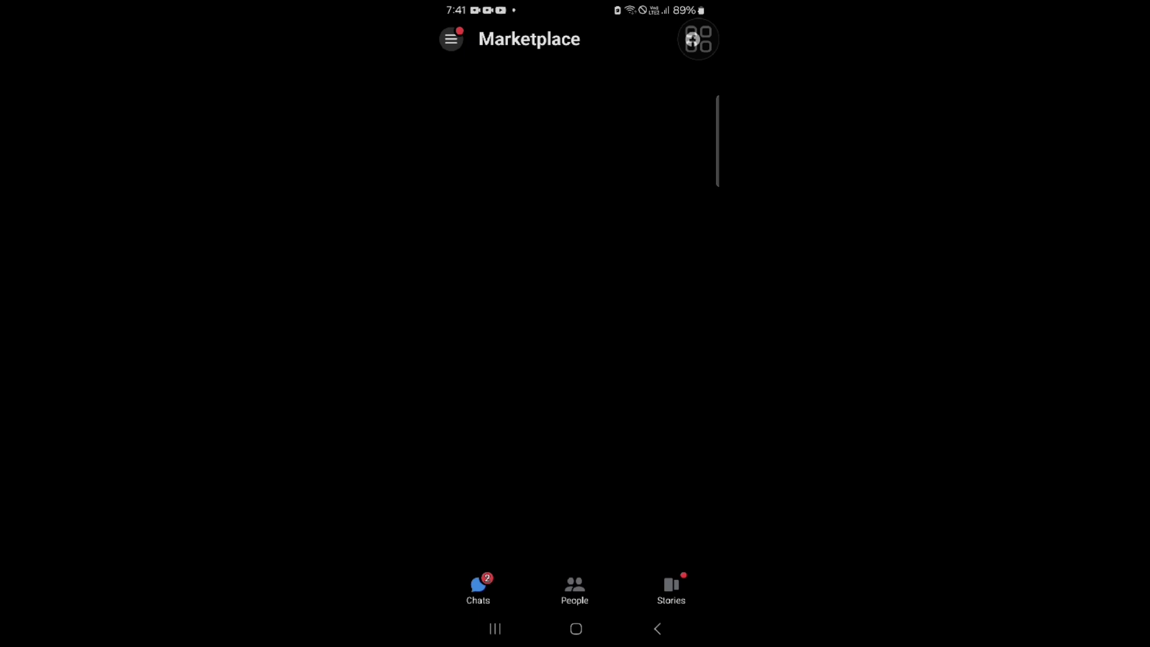
pyautogui.click(575, 630)
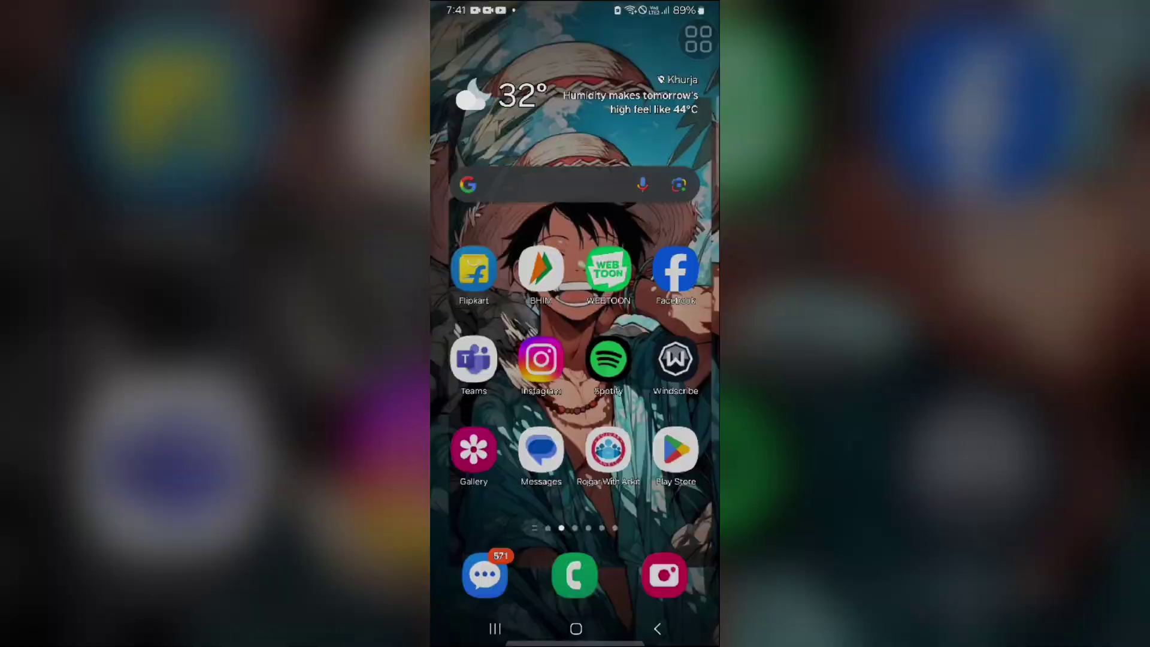
pyautogui.moveTo(575, 9); pyautogui.dragTo(576, 360)
pyautogui.click(691, 55)
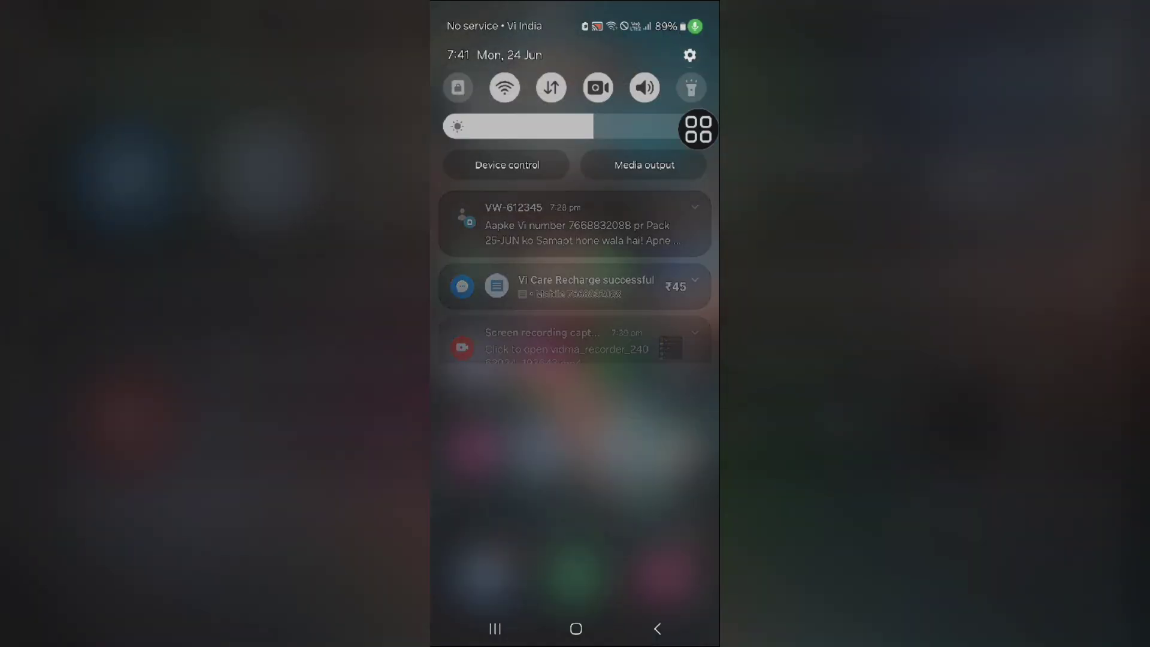
pyautogui.scroll(-3, 576, 359)
pyautogui.scroll(-5, 575, 359)
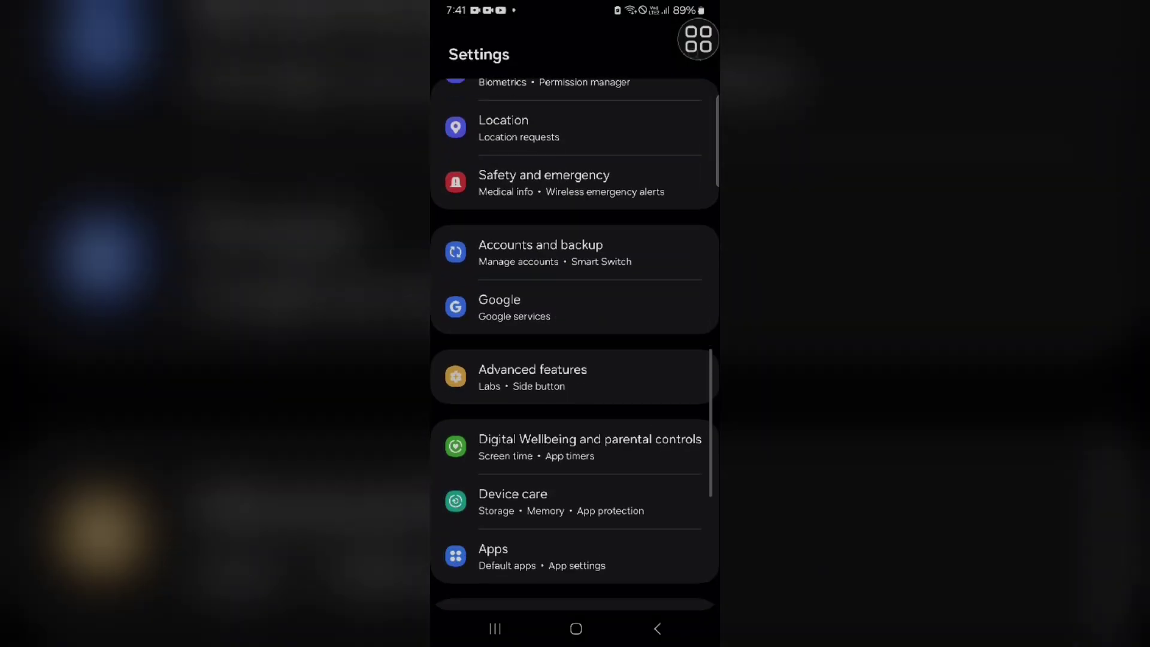
pyautogui.scroll(-3, 576, 360)
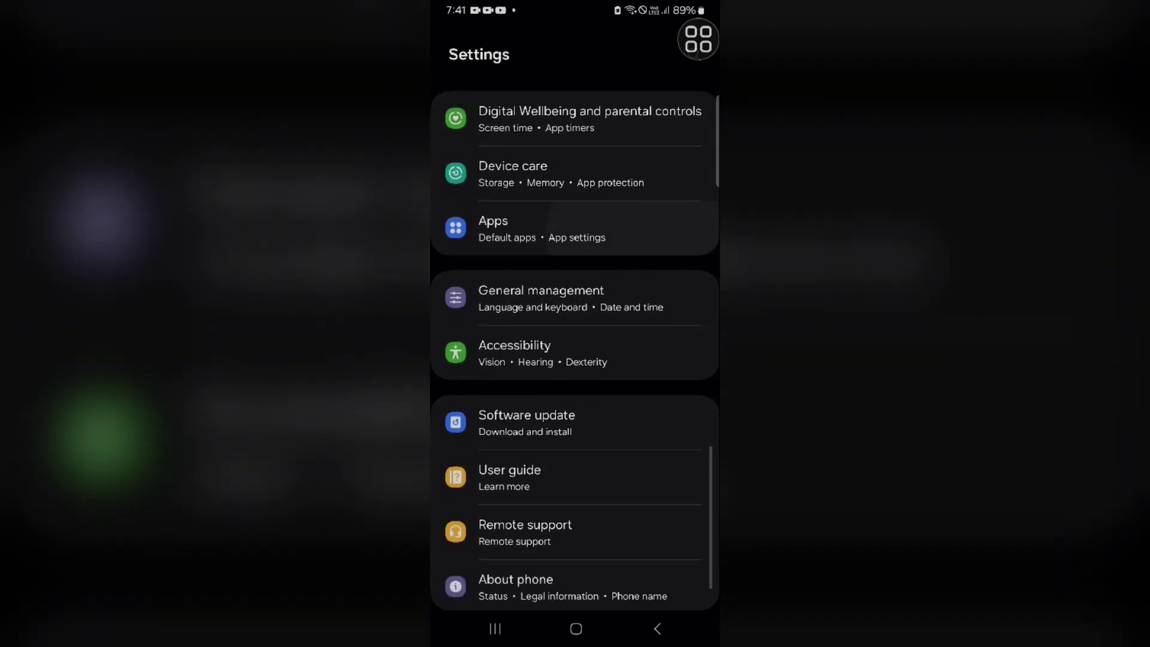
pyautogui.click(576, 229)
pyautogui.scroll(-3, 575, 359)
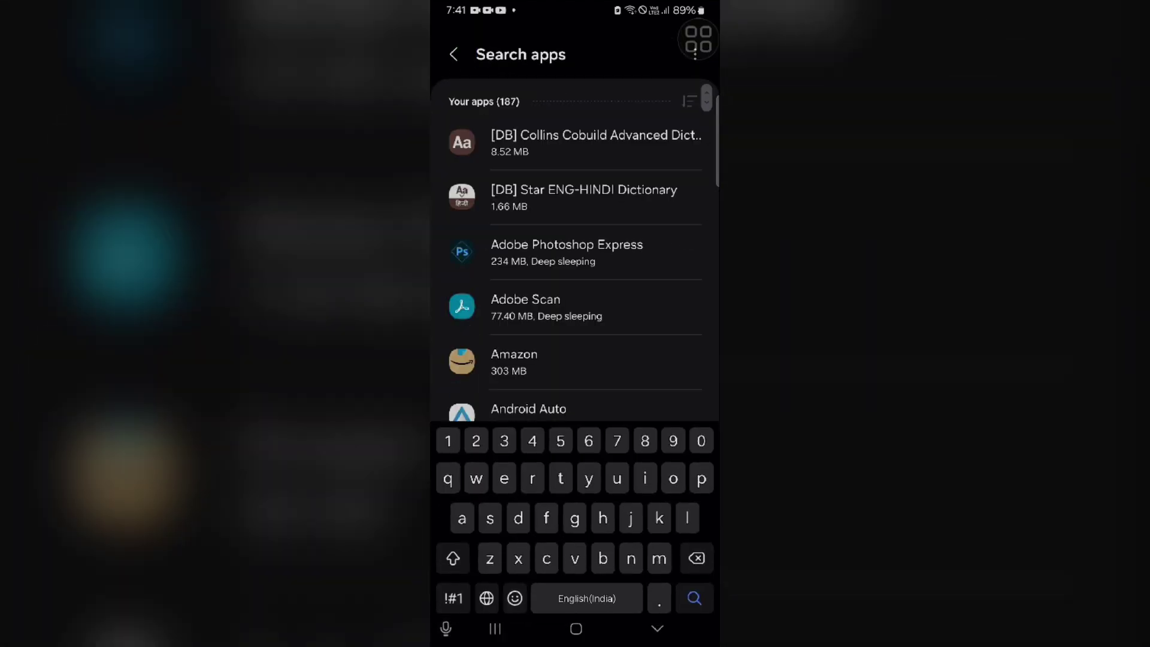
pyautogui.write('m')
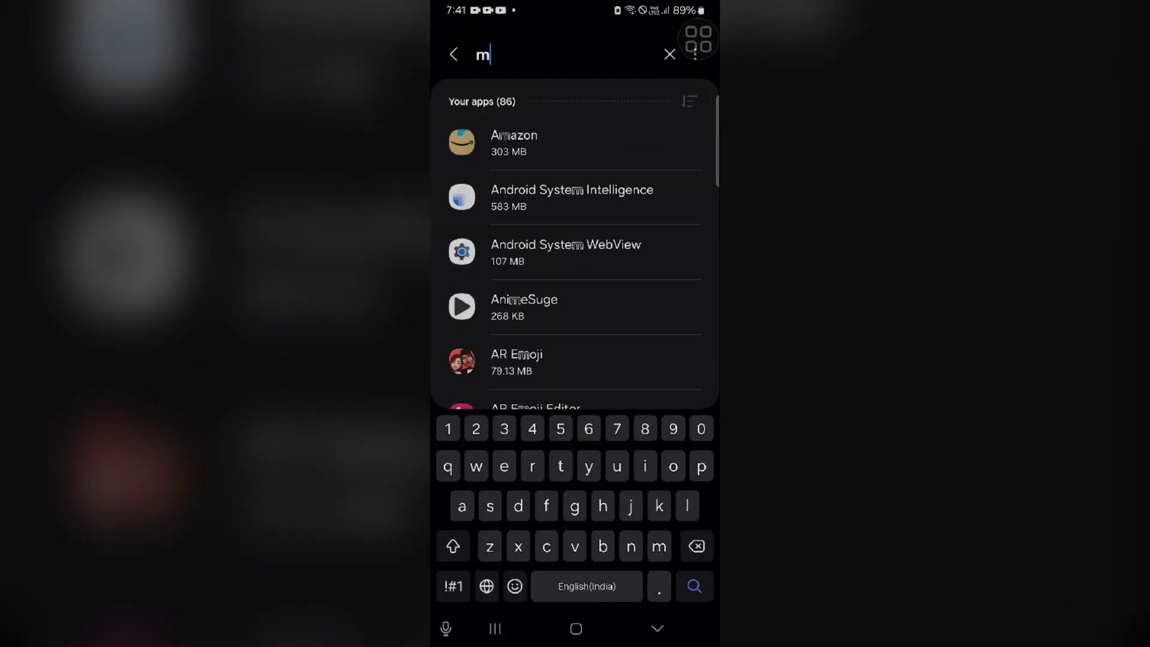
pyautogui.write('essen')
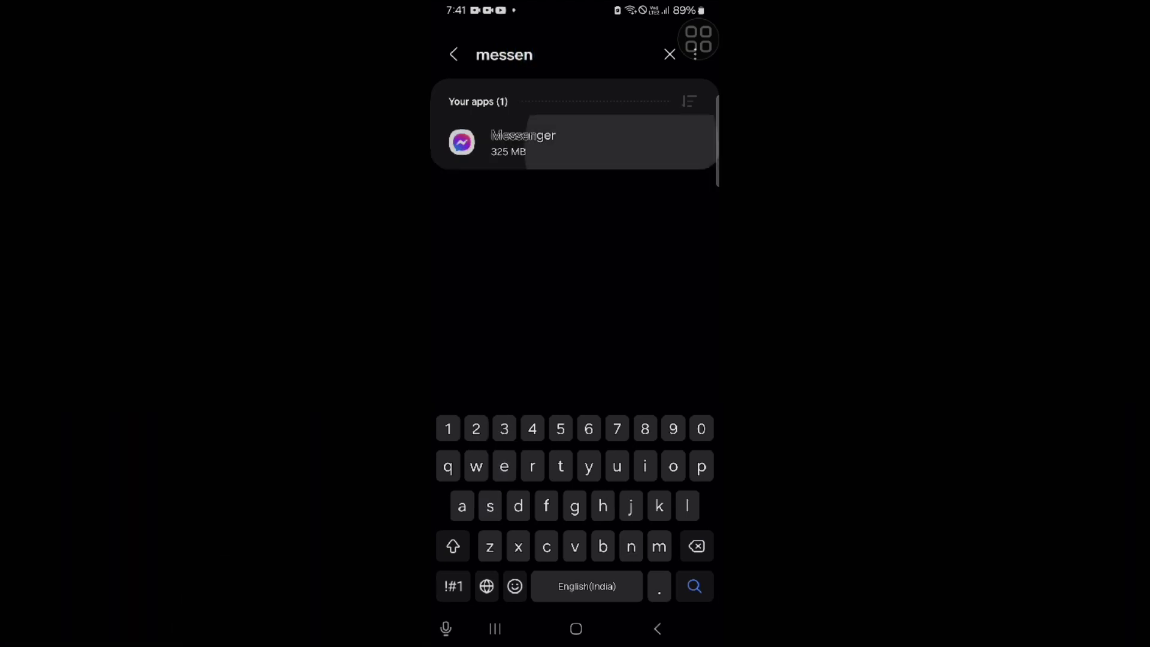
pyautogui.click(576, 142)
pyautogui.scroll(-5, 575, 360)
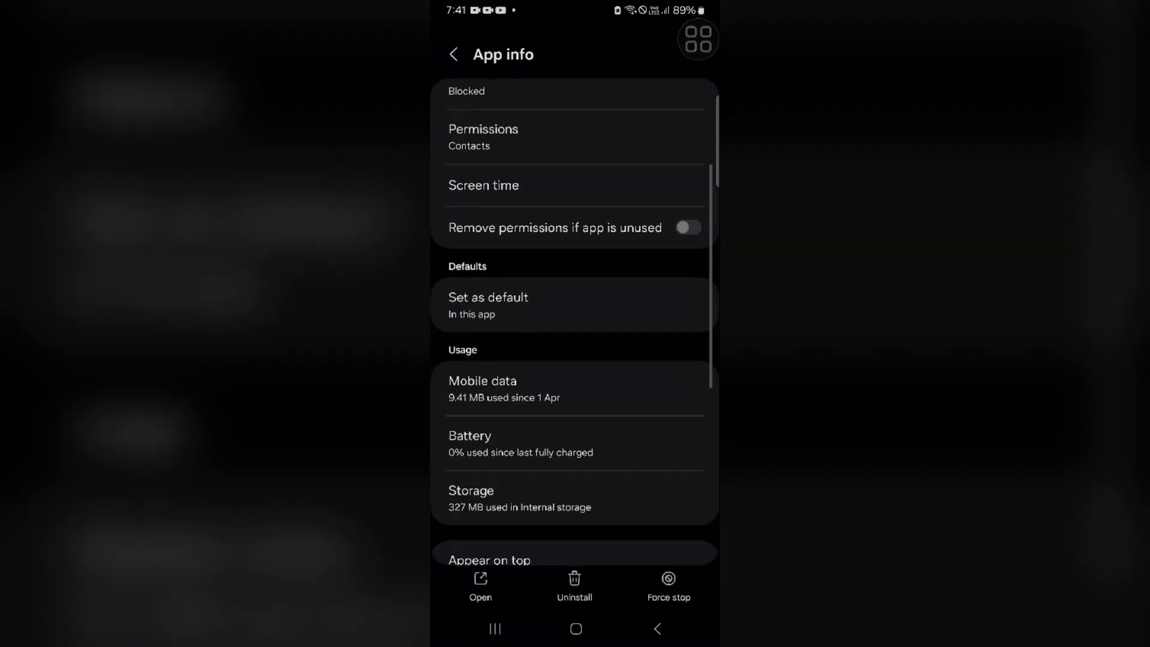
# Open Messenger's Storage page and cancel the Clear data prompt, keeping its 150 MB data
pyautogui.click(575, 348)
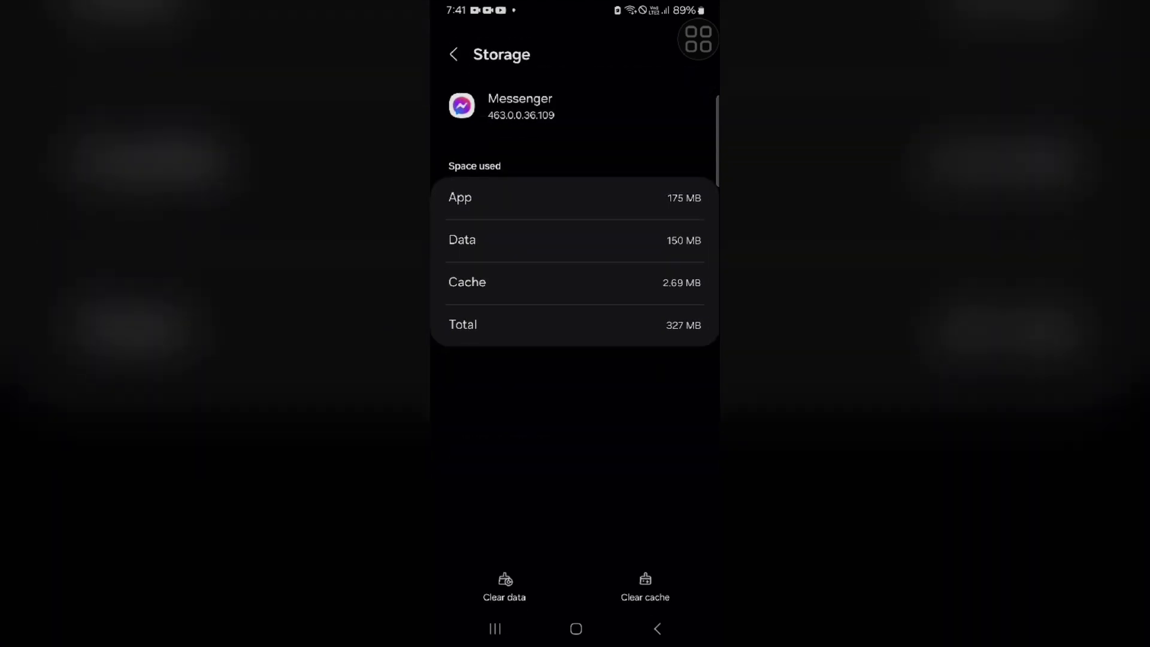
pyautogui.click(505, 587)
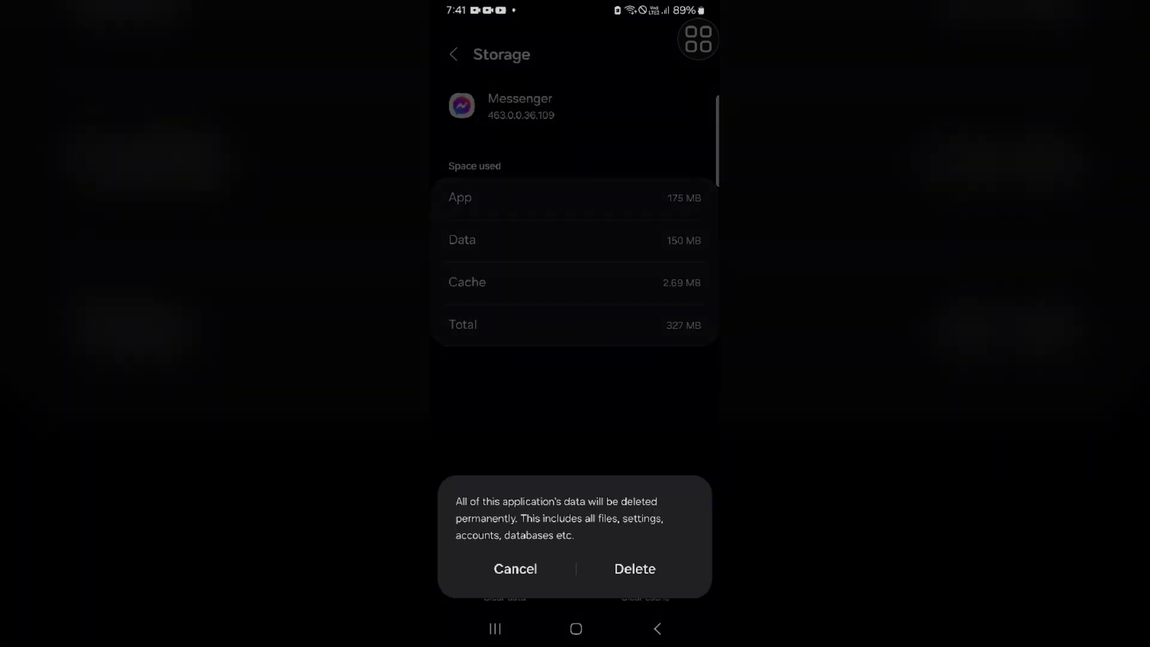
pyautogui.click(658, 629)
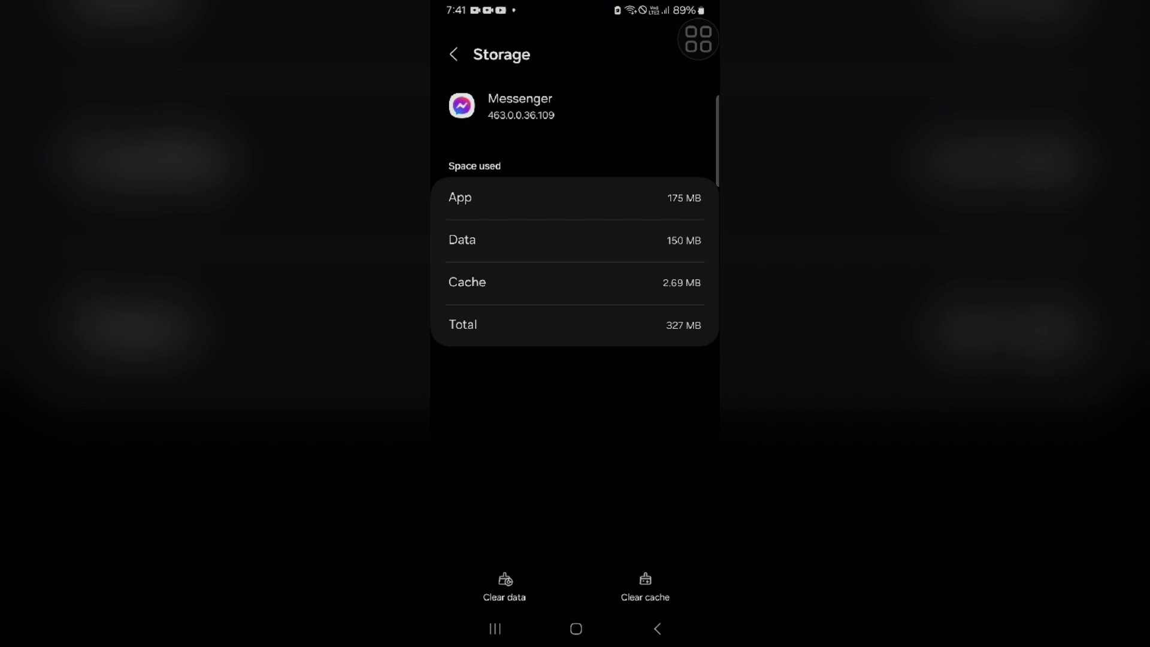
# Switch back to Messenger from the Recents overview
pyautogui.click(495, 629)
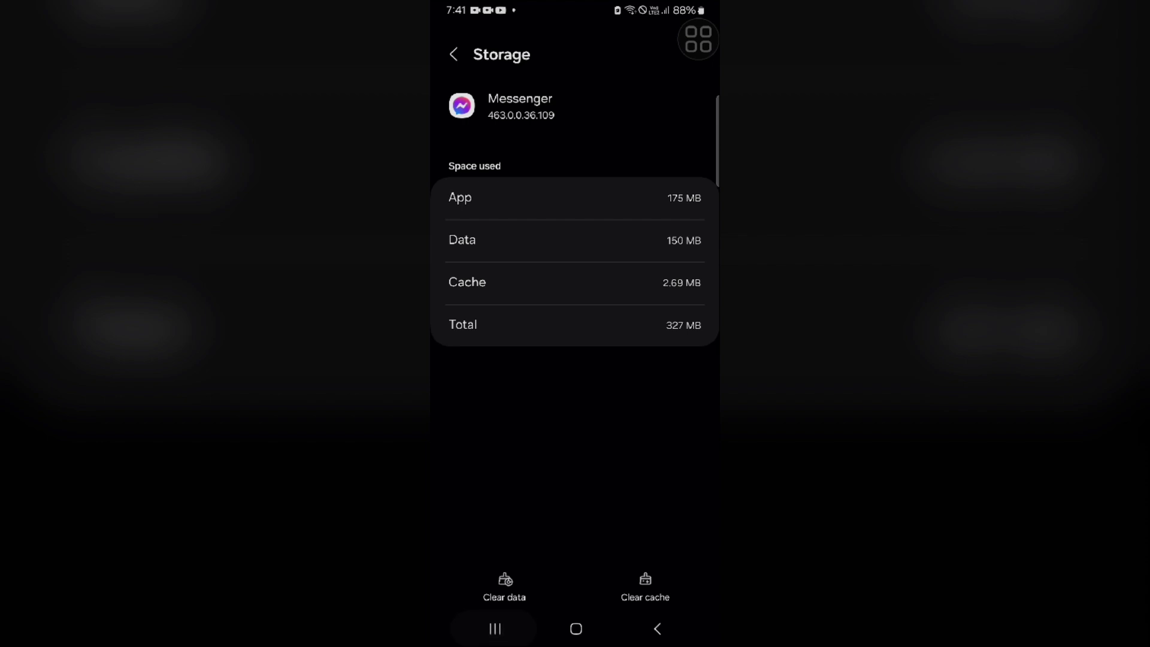